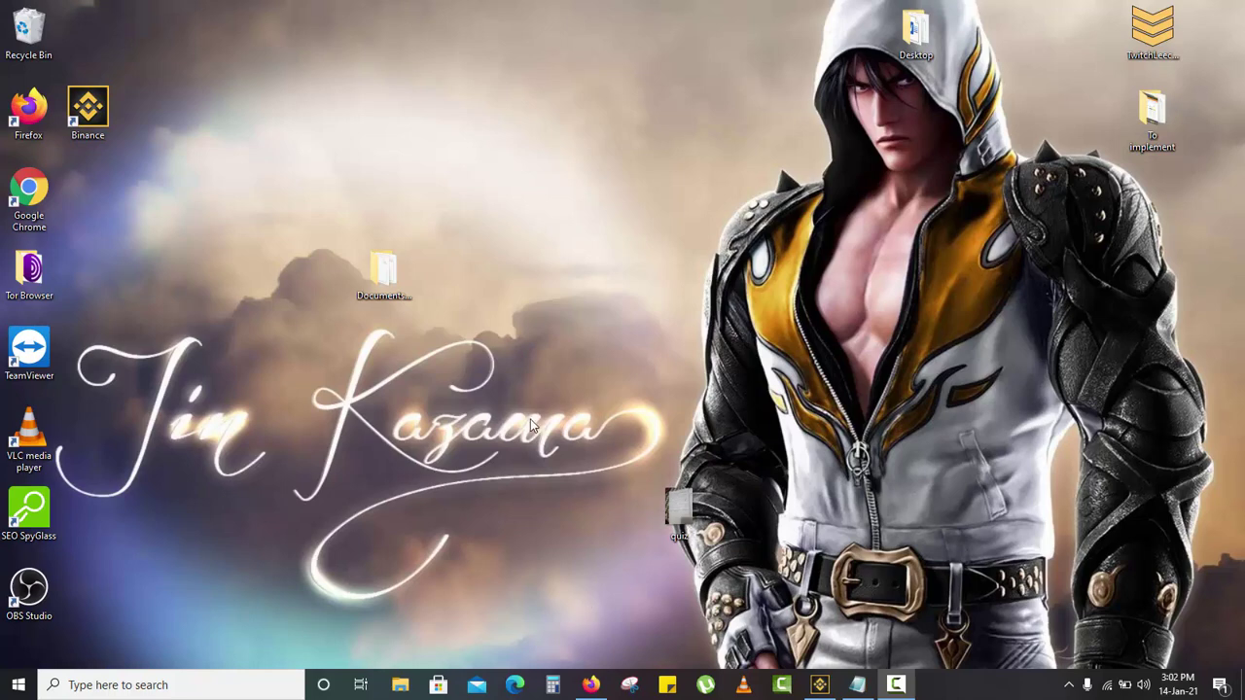
- Open the Documents-20210114T095533Z-001 folder on the desktop to reach the encrypted files
double_click(377, 272)
- Point out encrypted files like .picasa.ini.xjiwz and 20180629_174208.jpg.xjiwz, then clear the selection
scroll(376, 272, "up", 3)
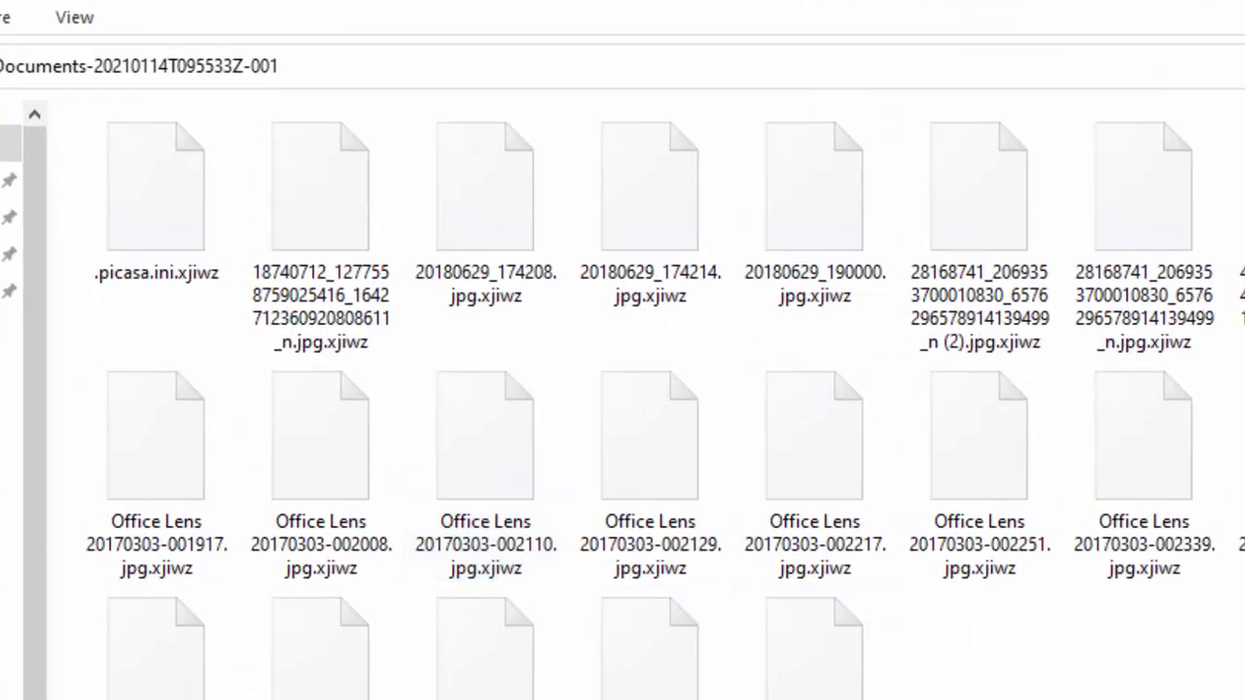
left_click(185, 284)
left_click(332, 298)
left_click(491, 297)
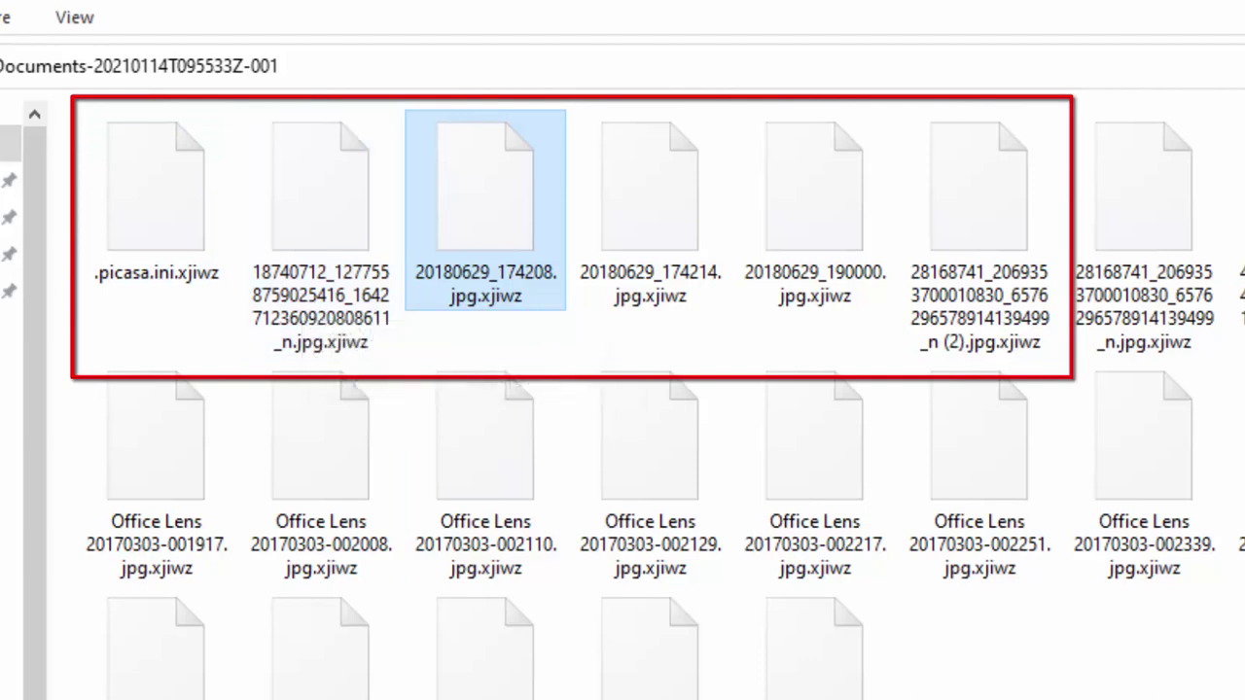
key("ctrl+space")
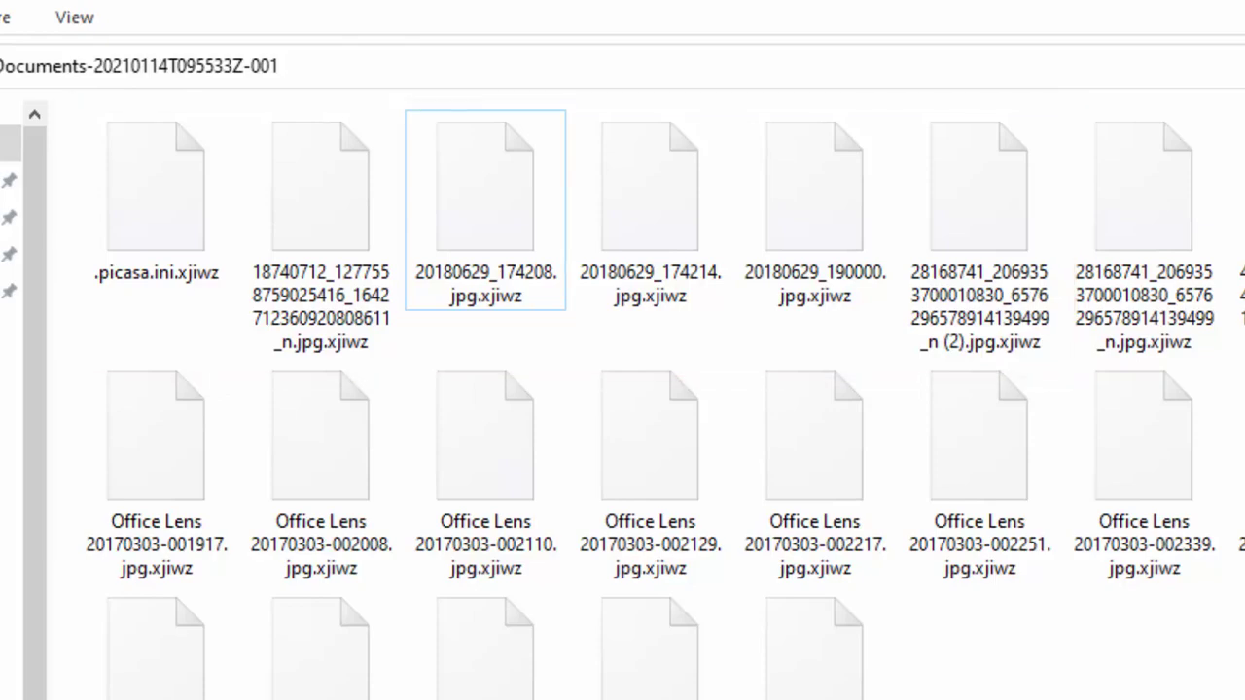
- Copy the saved Bitdefender GandCrab decryptor link from Notepad and load it in Firefox
key("alt+Tab")
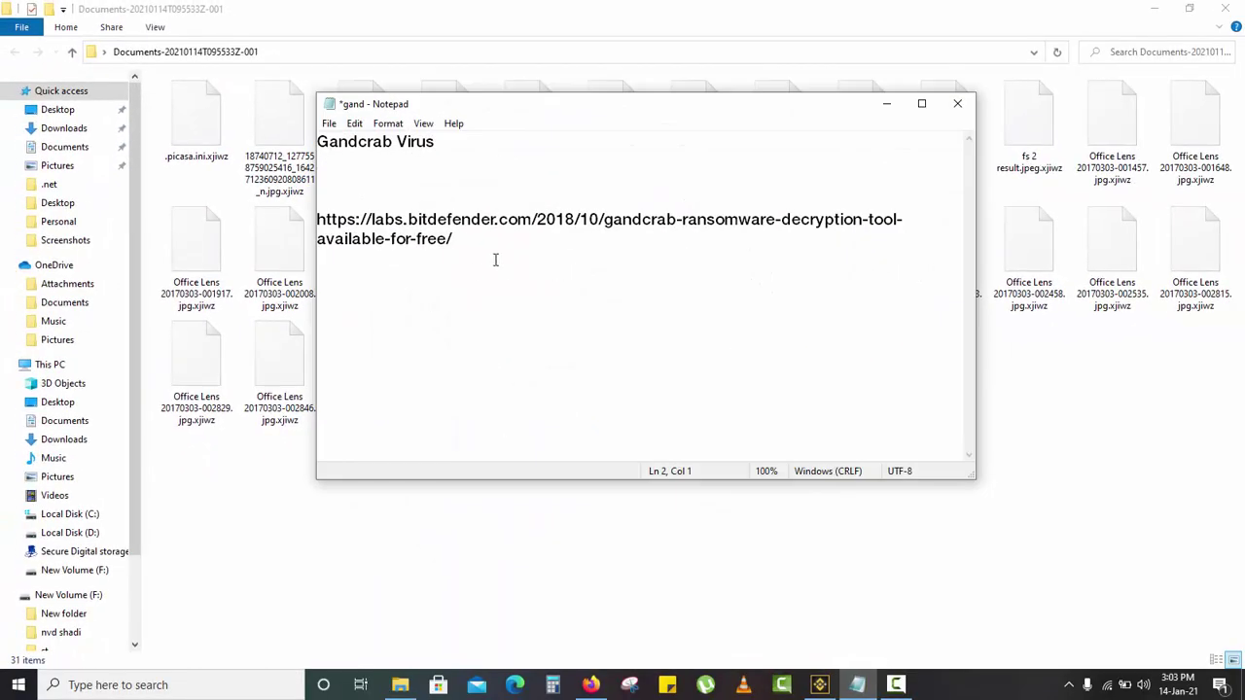
left_click_drag(495, 260, 325, 221)
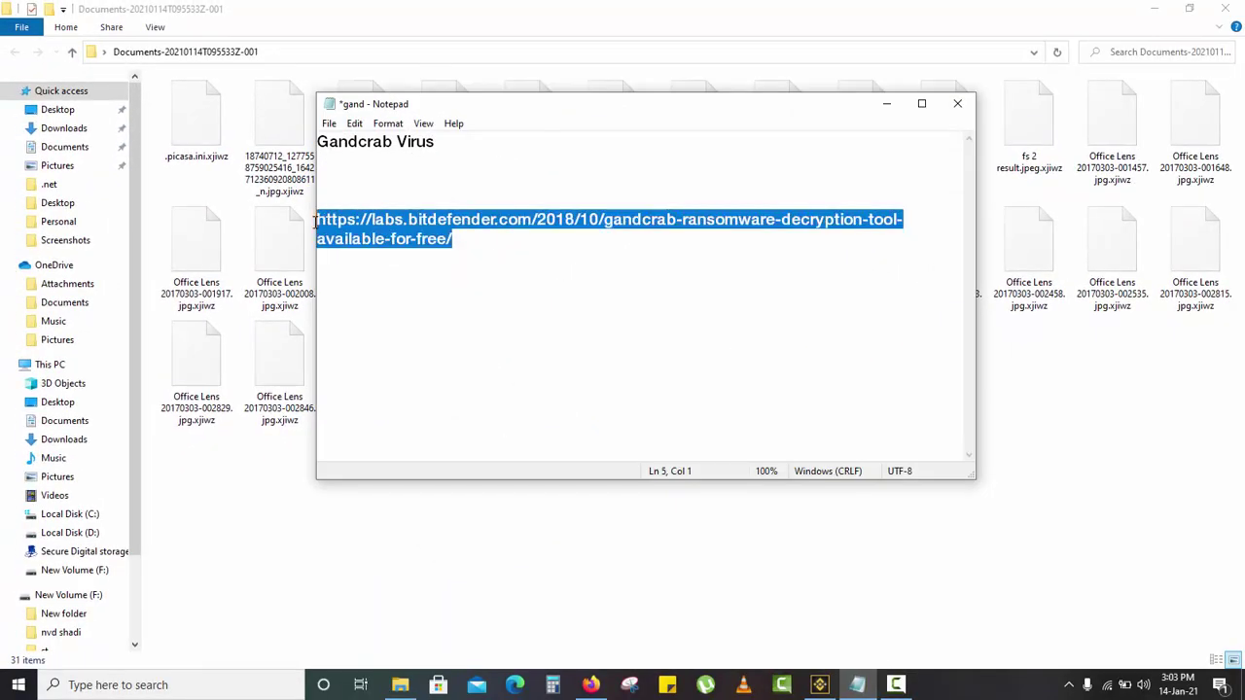
left_click(603, 552)
left_click(590, 684)
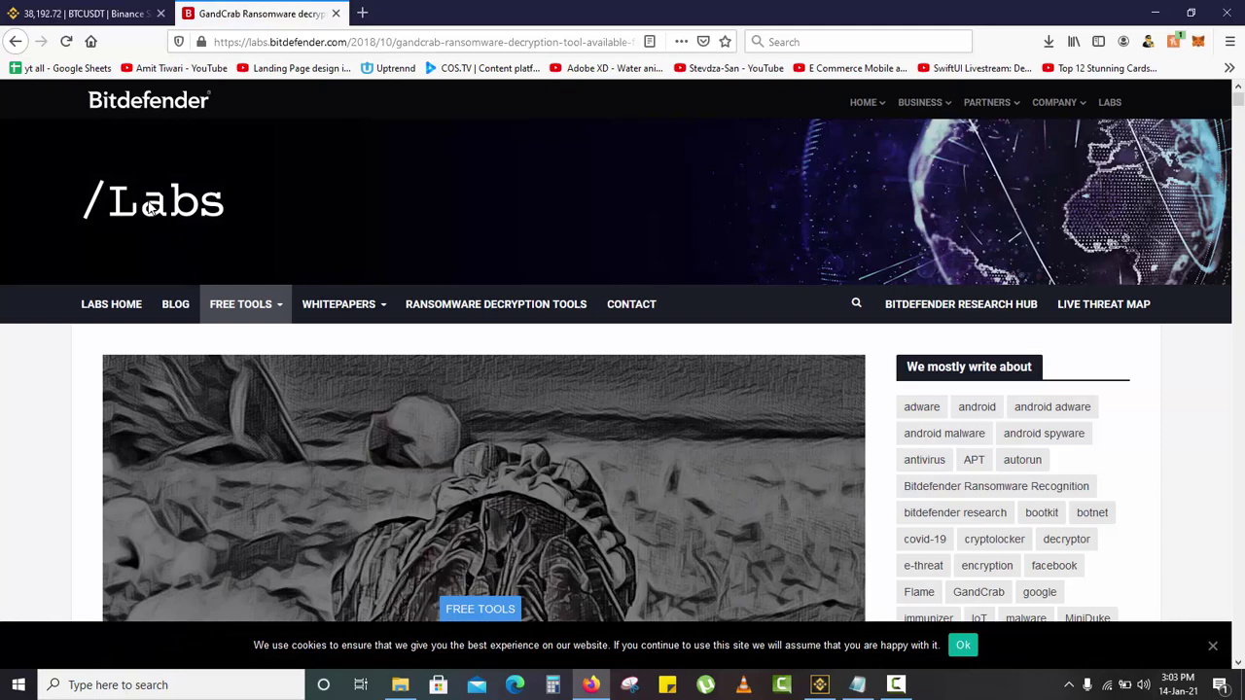
- Scroll the article, highlighting Version 1 and other rows of the supported-versions table
scroll(46, 412, "down", 5)
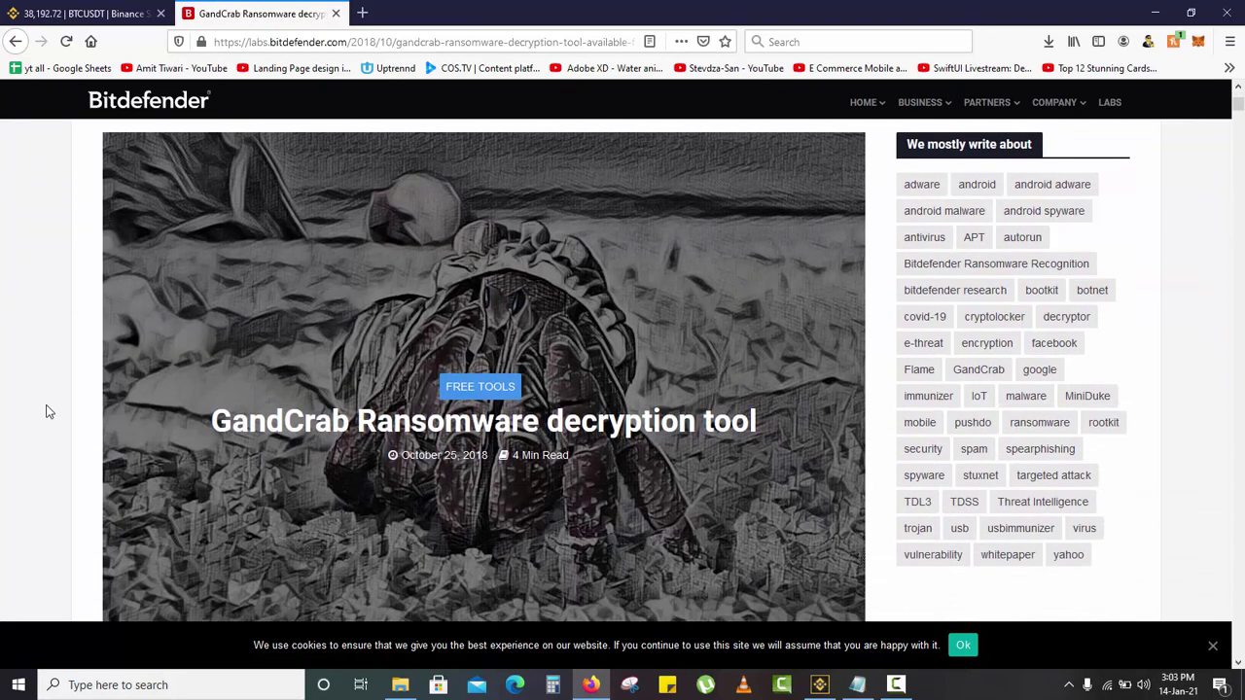
scroll(46, 411, "down", 8)
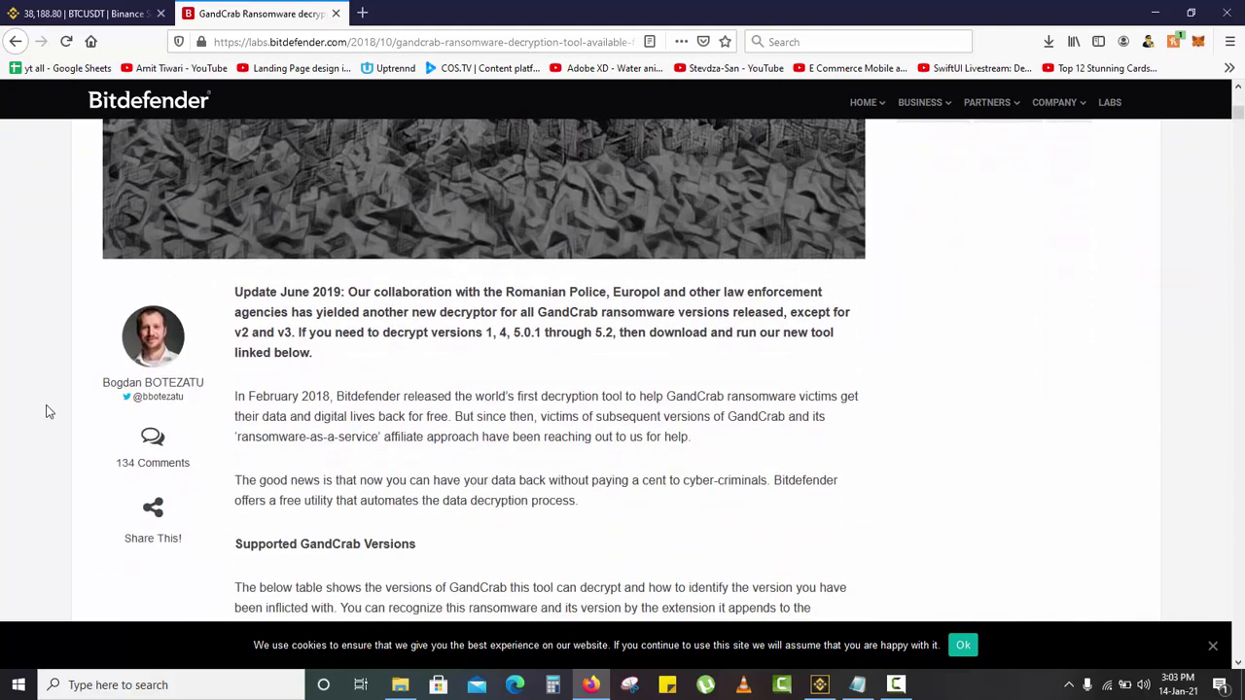
scroll(45, 411, "down", 2)
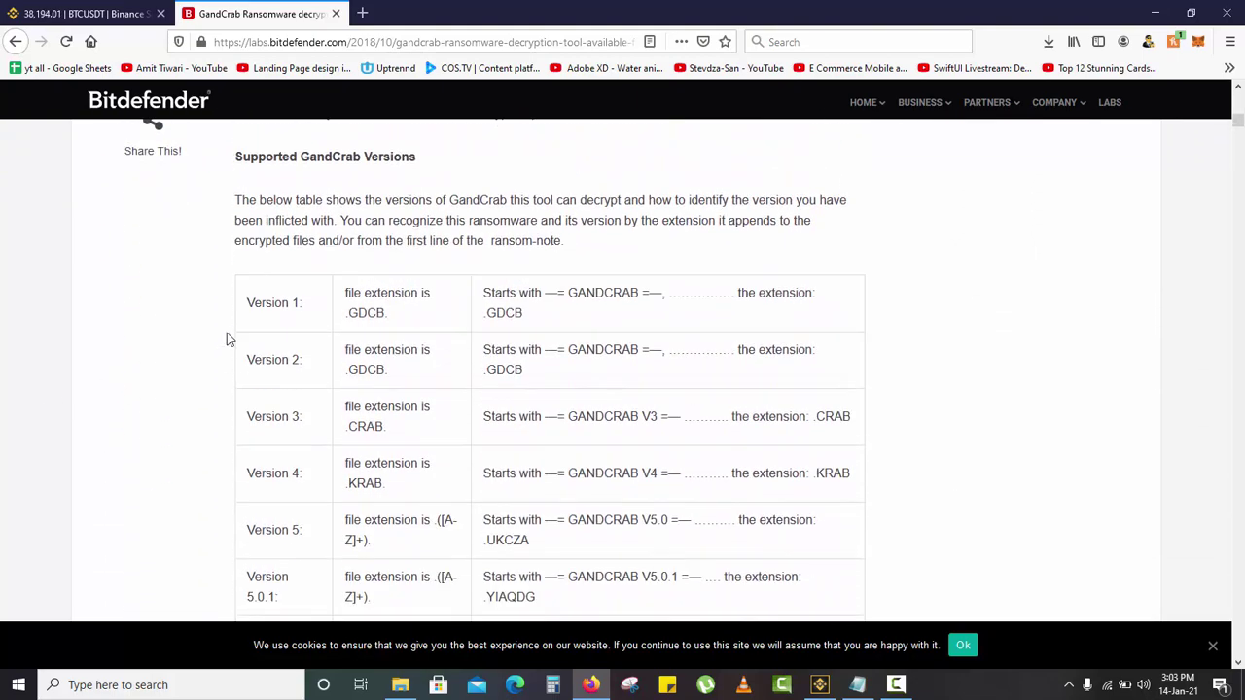
left_click_drag(245, 313, 293, 305)
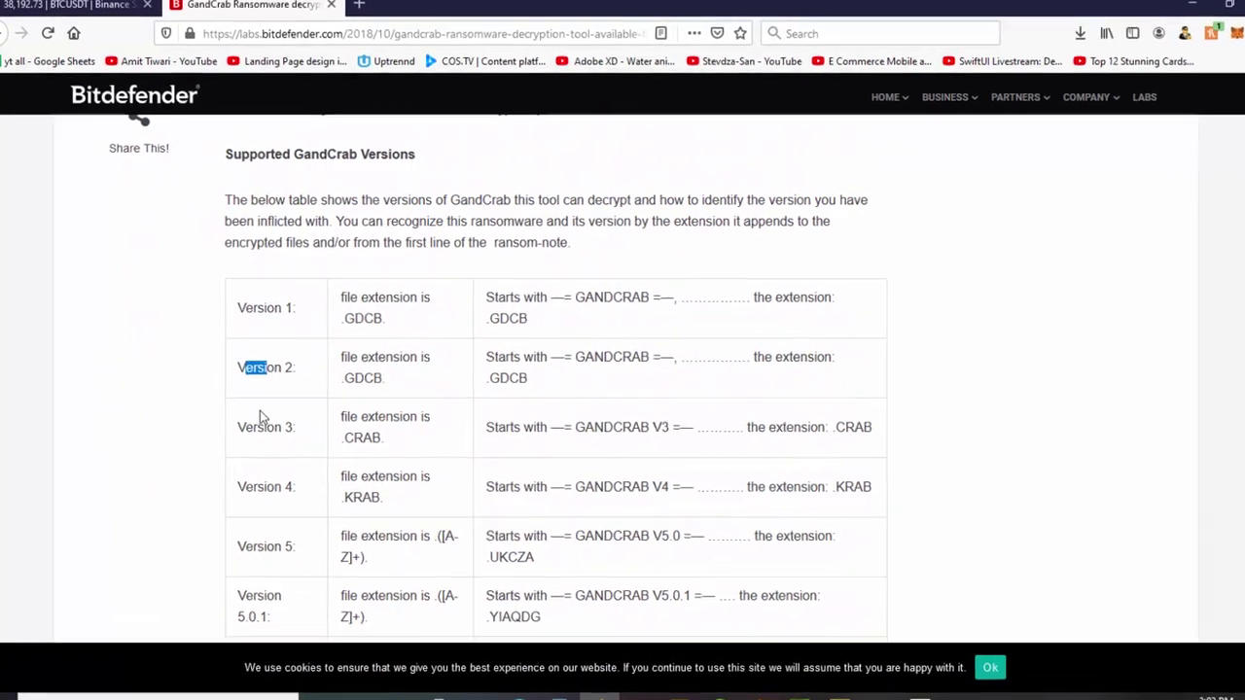
left_click_drag(270, 416, 283, 416)
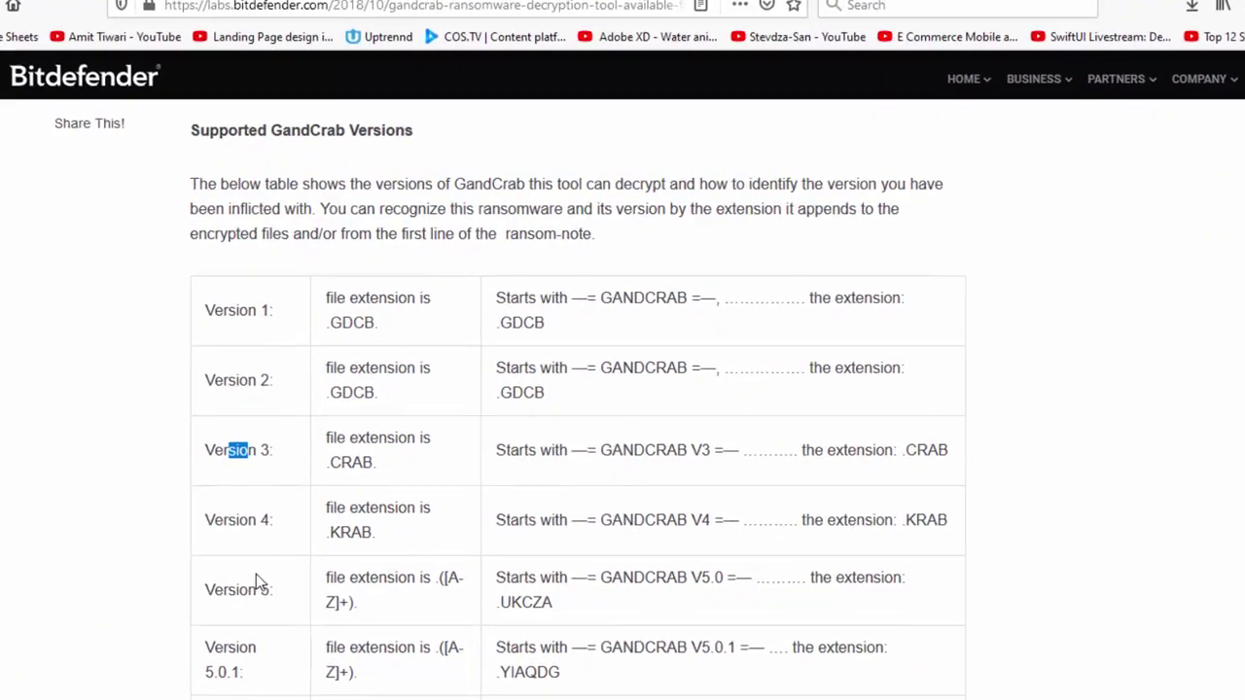
scroll(256, 573, "down", 5)
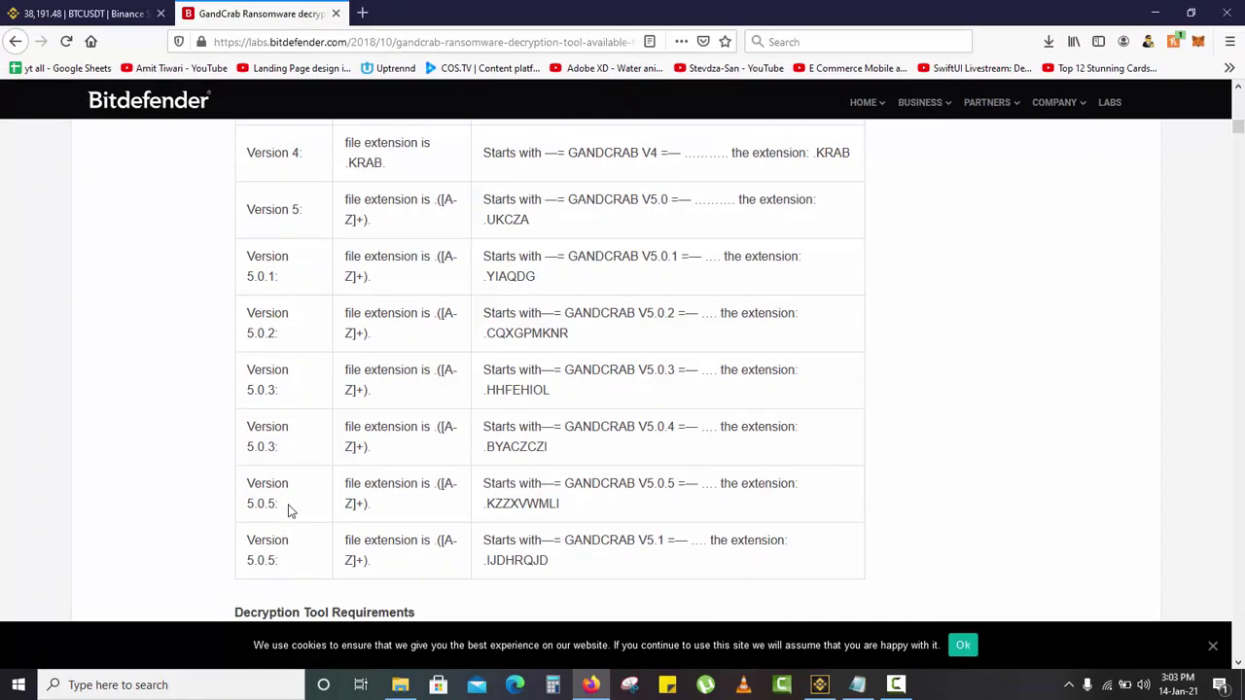
scroll(289, 510, "down", 7)
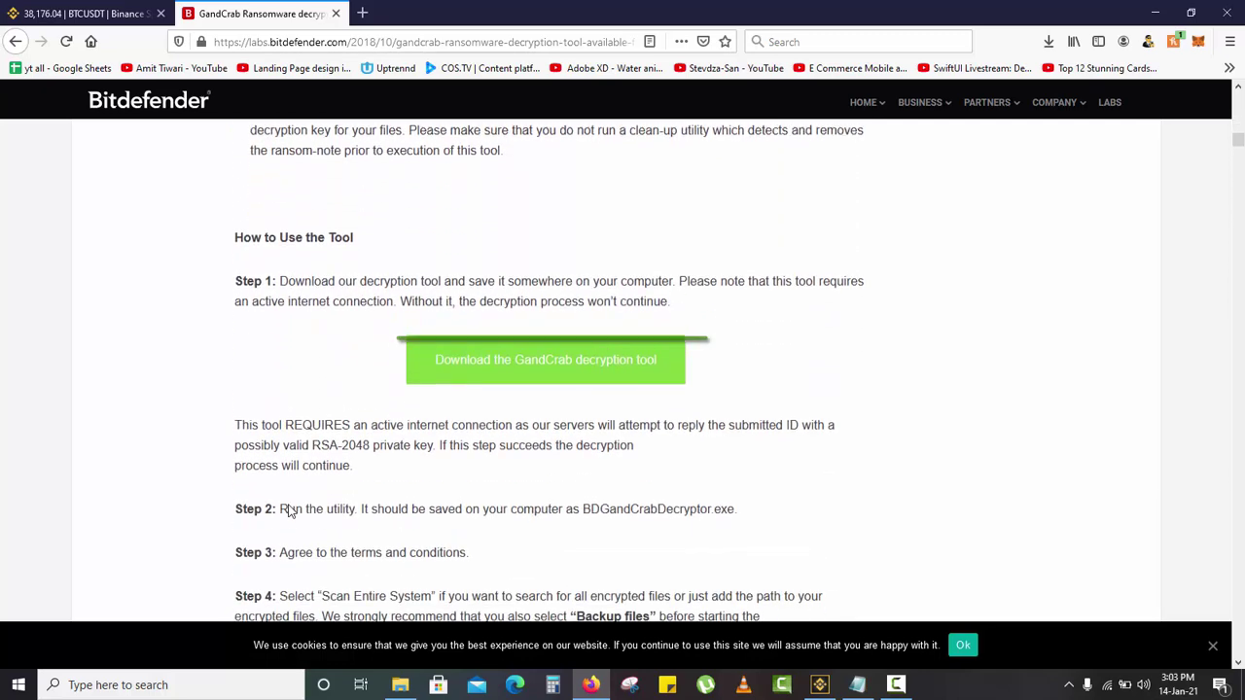
- Download BDGandCrabDecryptTool(1).exe and run it from Firefox's downloads list
left_click(471, 353)
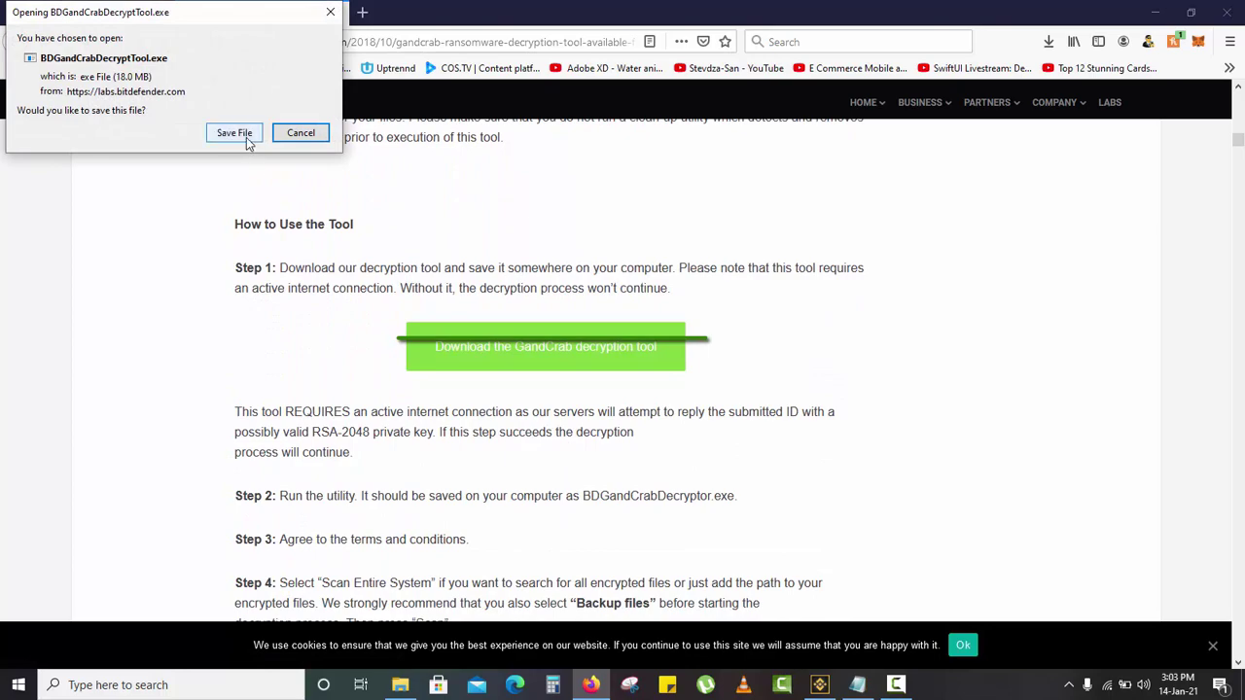
left_click(246, 138)
left_click(1048, 41)
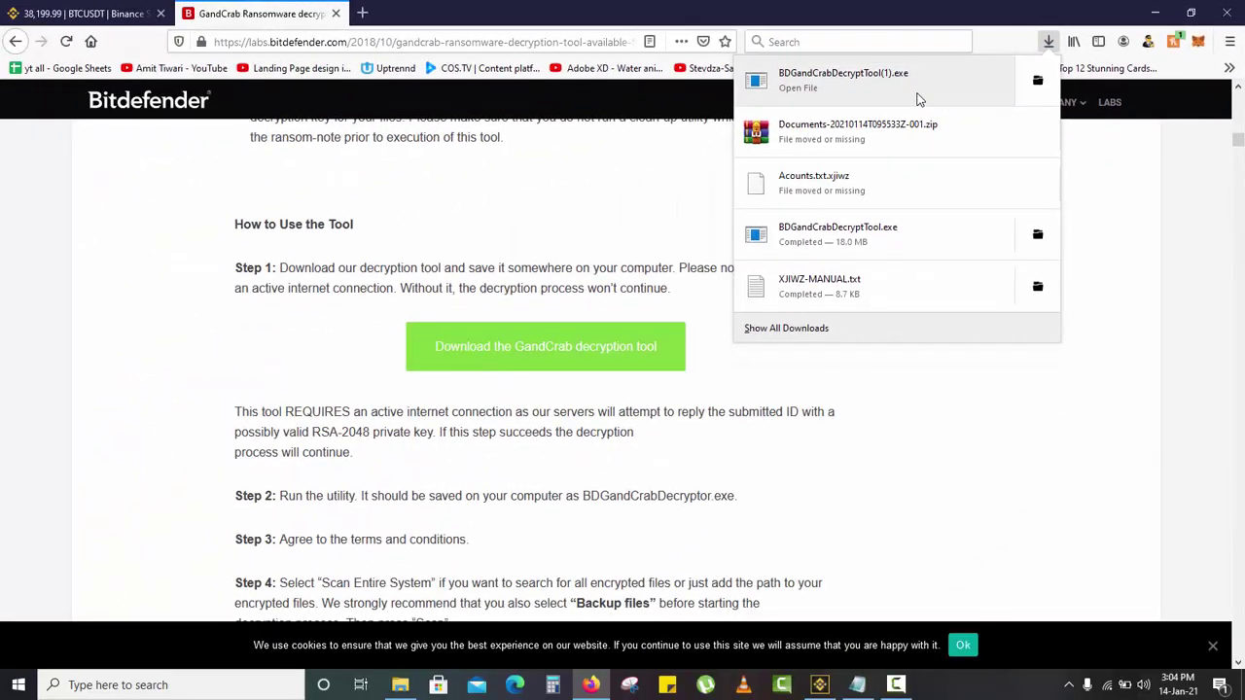
left_click(577, 206)
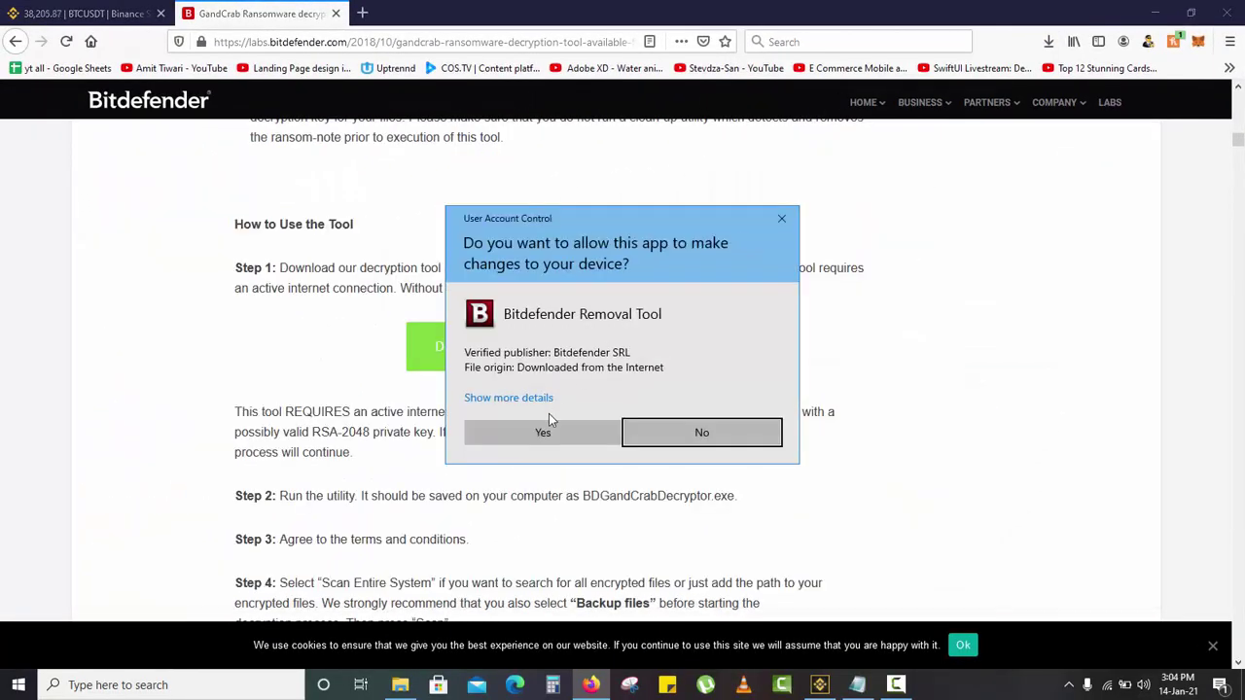
- Allow the tool to run, accept its license and dismiss the supported-versions notice
left_click(547, 428)
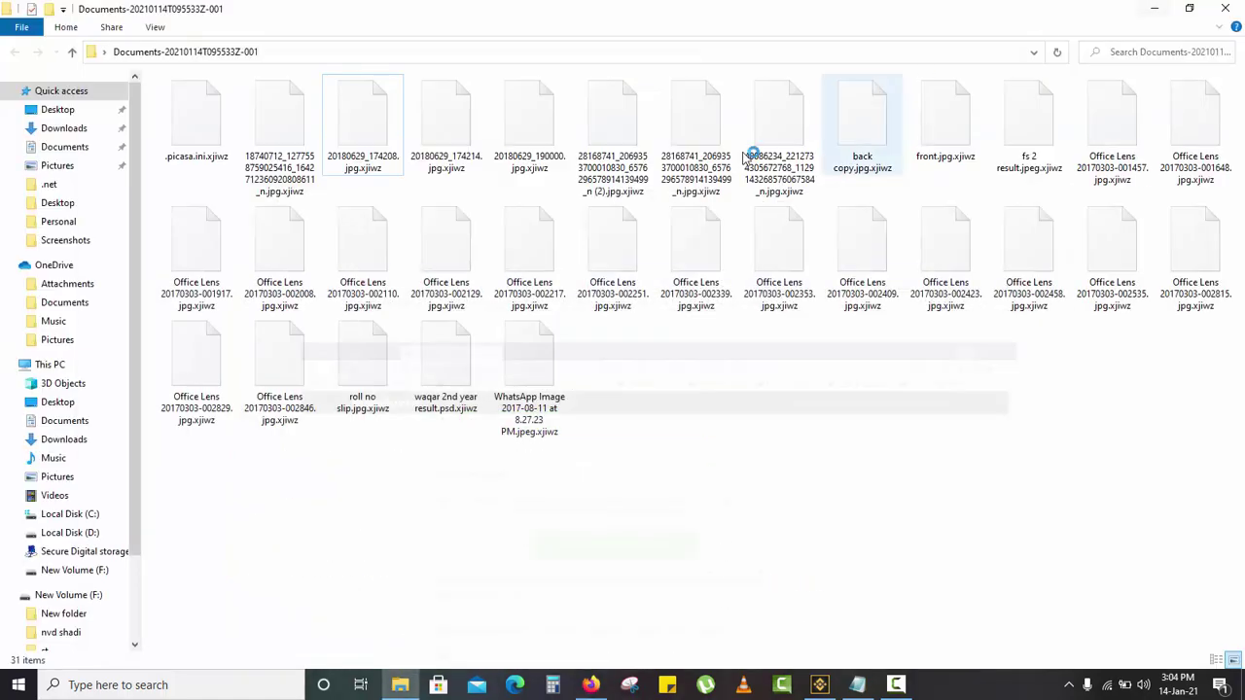
left_click(1225, 8)
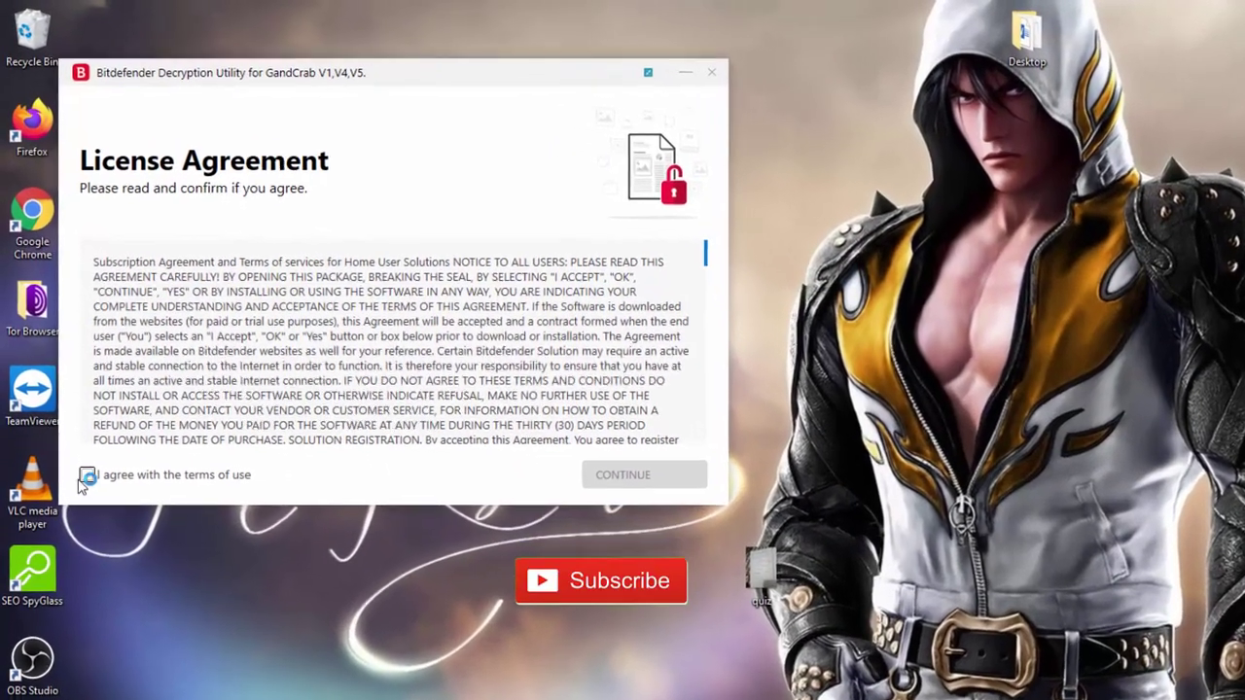
left_click(191, 430)
left_click(625, 425)
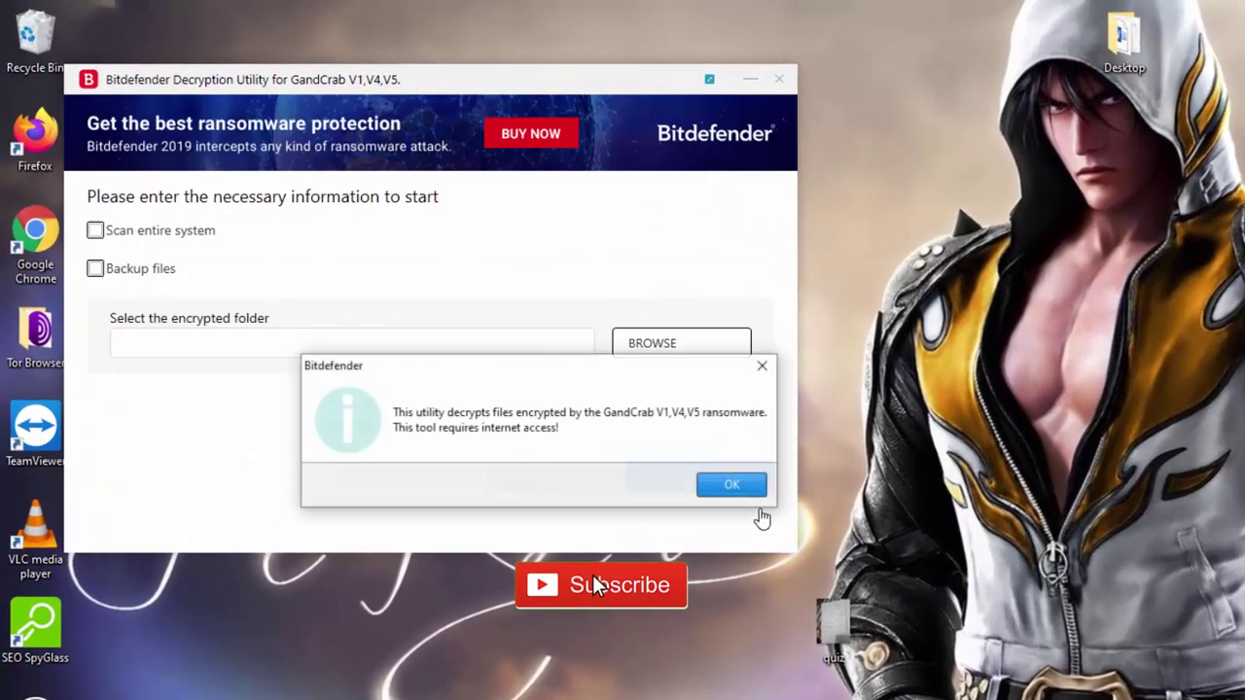
left_click(731, 484)
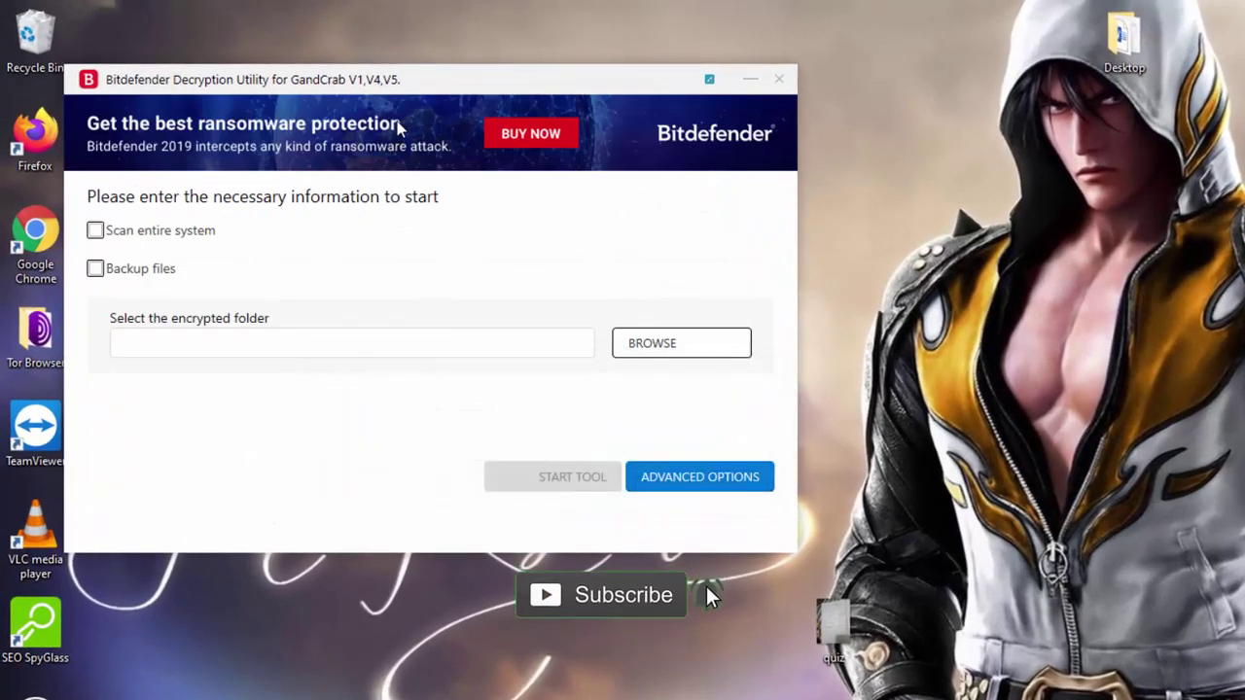
- Rearrange the tool and Documents folder, try dropping the folder in, then open BROWSE
left_click_drag(384, 84, 833, 139)
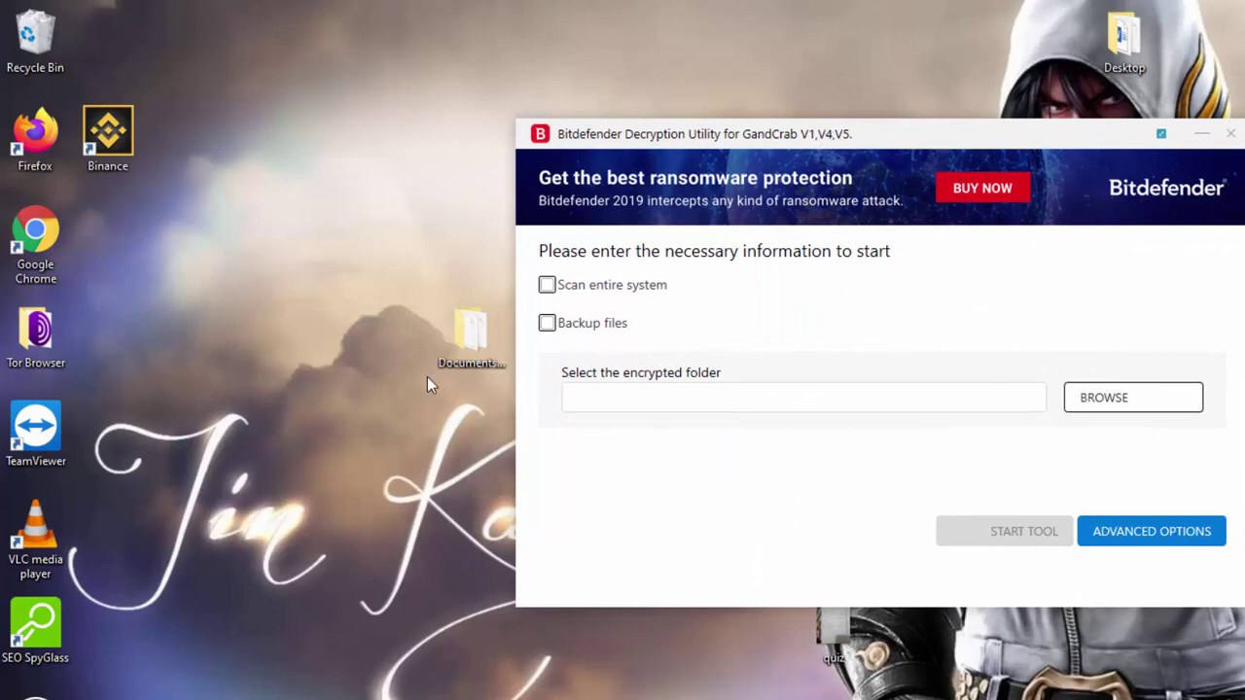
left_click_drag(469, 335, 326, 335)
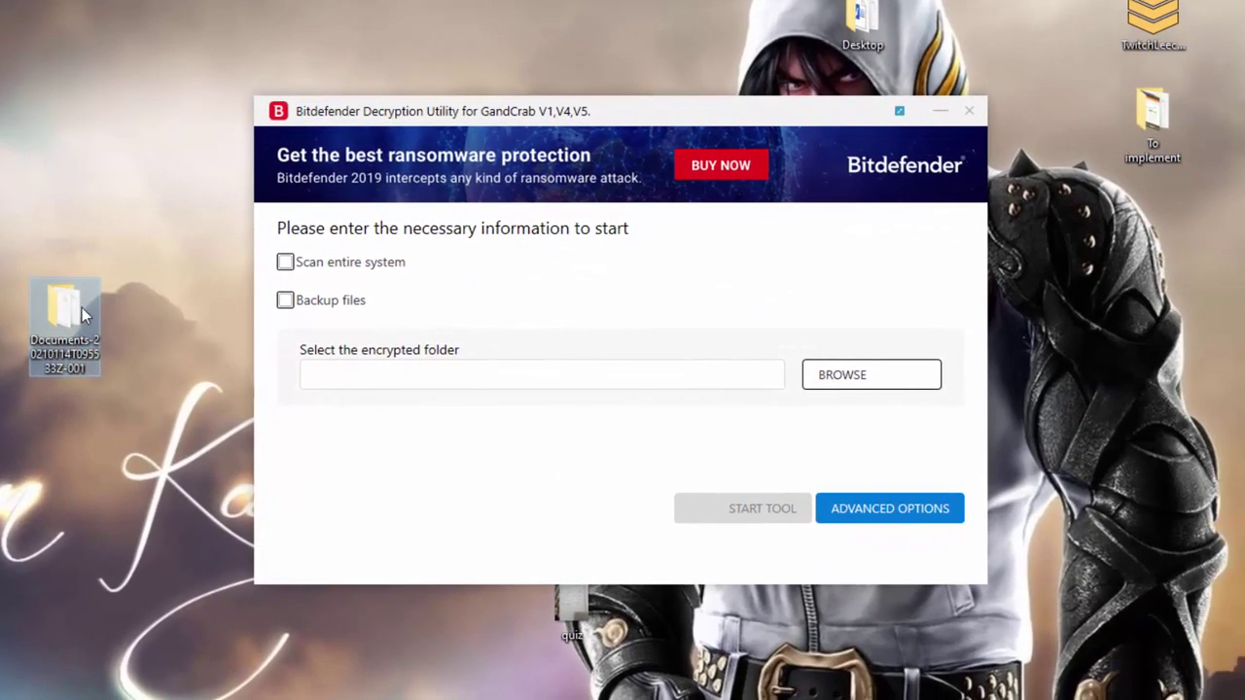
left_click_drag(93, 319, 209, 316)
left_click(865, 383)
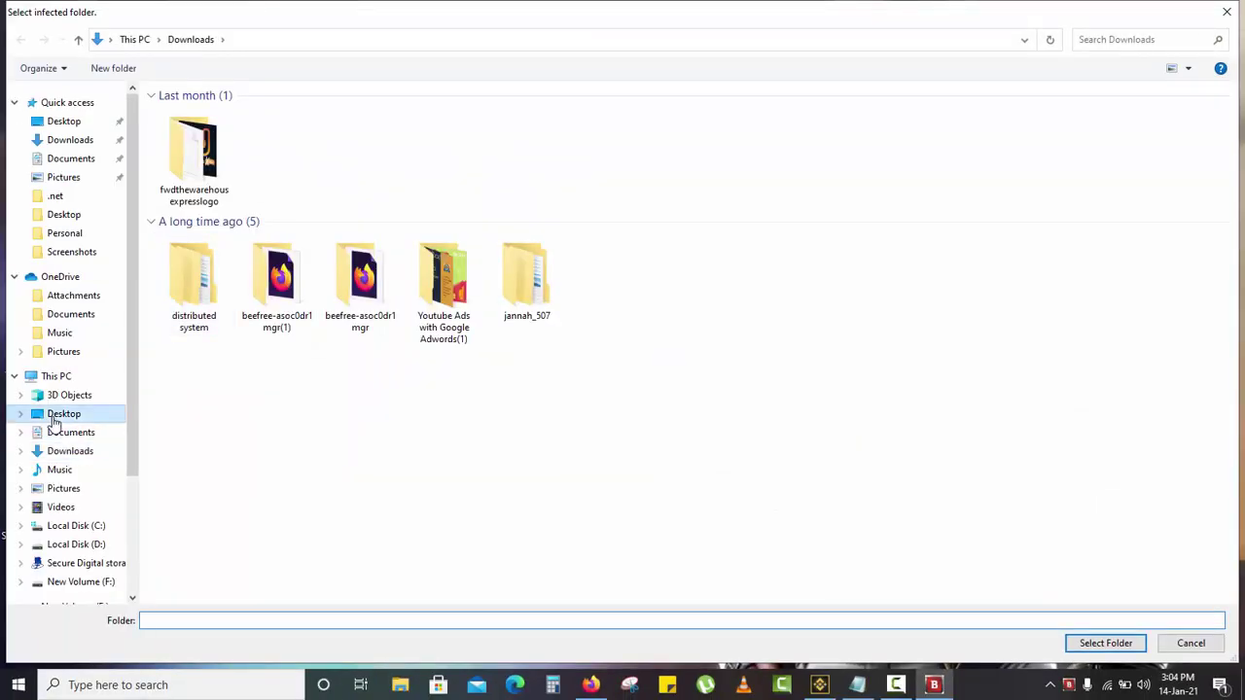
- Choose Desktop > Documents-20210114T095533Z-001 as the infected folder
left_click(60, 413)
left_click(267, 175)
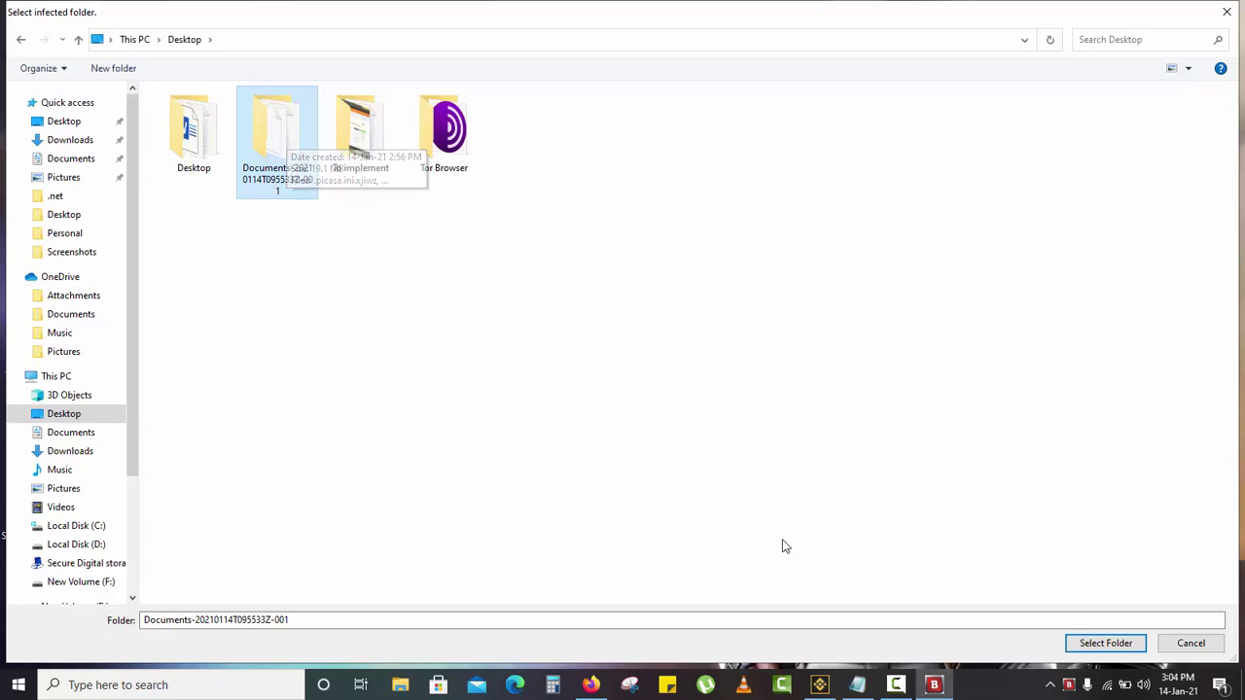
left_click(1105, 643)
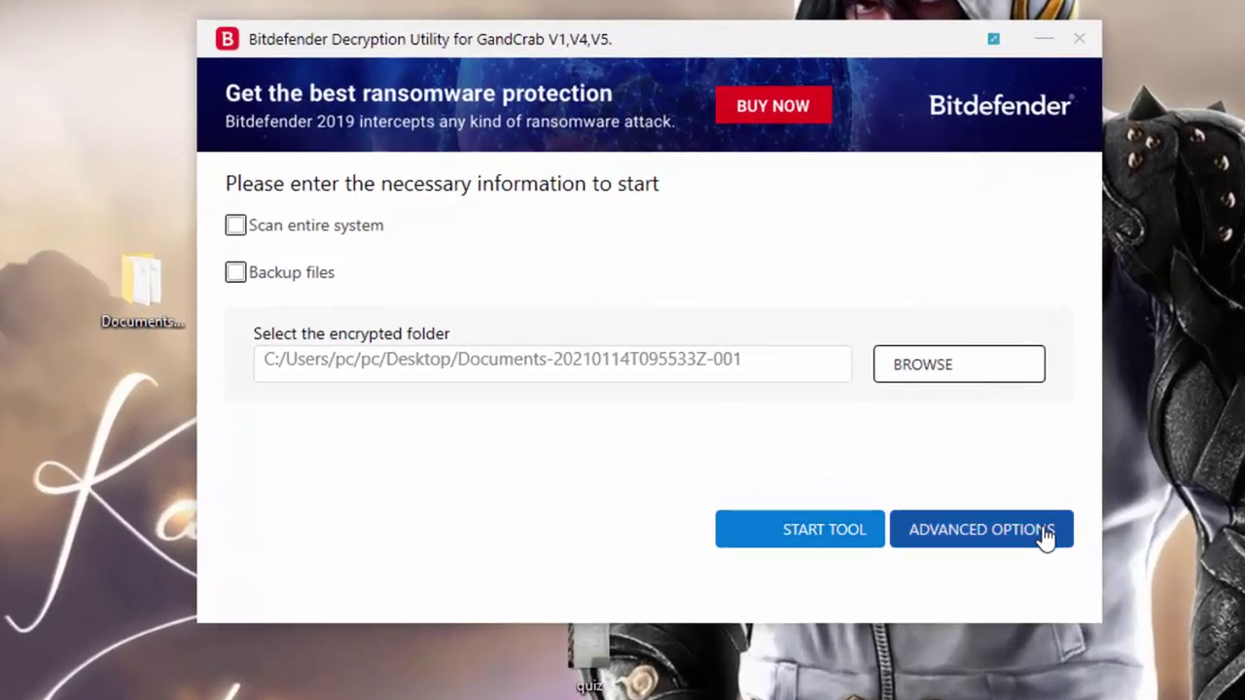
- Turn on Backup files and start the decryption scan
left_click(1046, 535)
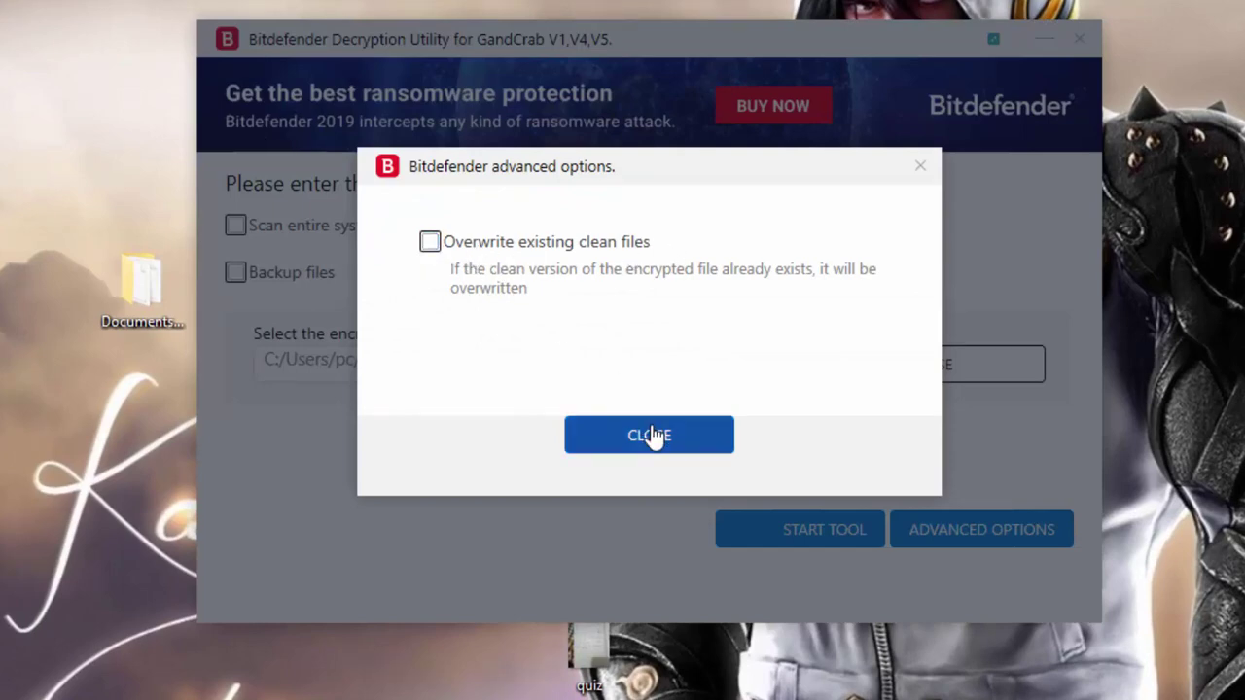
left_click(602, 433)
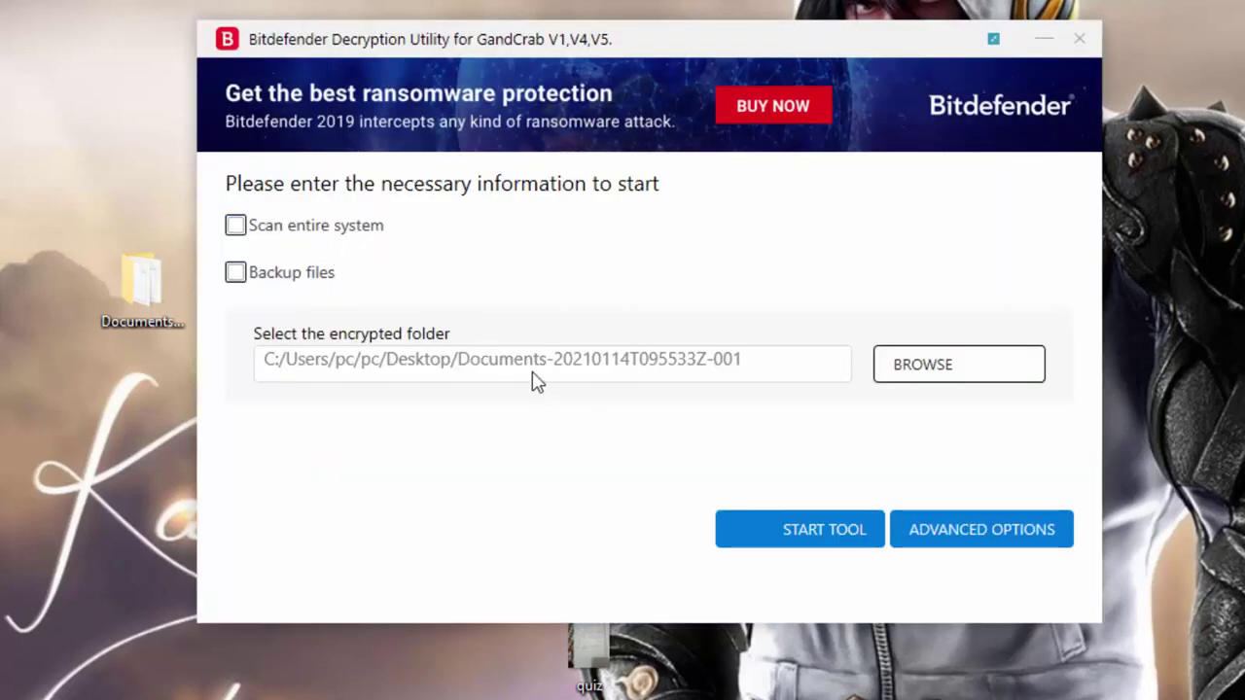
left_click(317, 277)
left_click(798, 531)
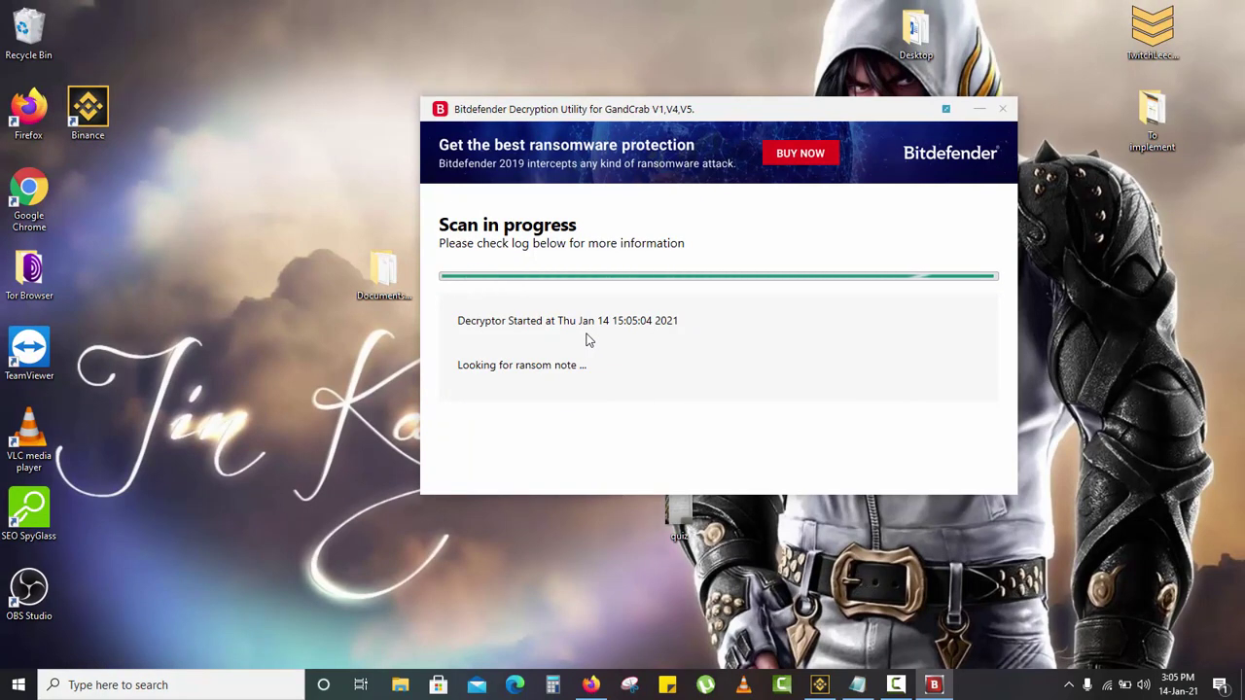
left_click(379, 281)
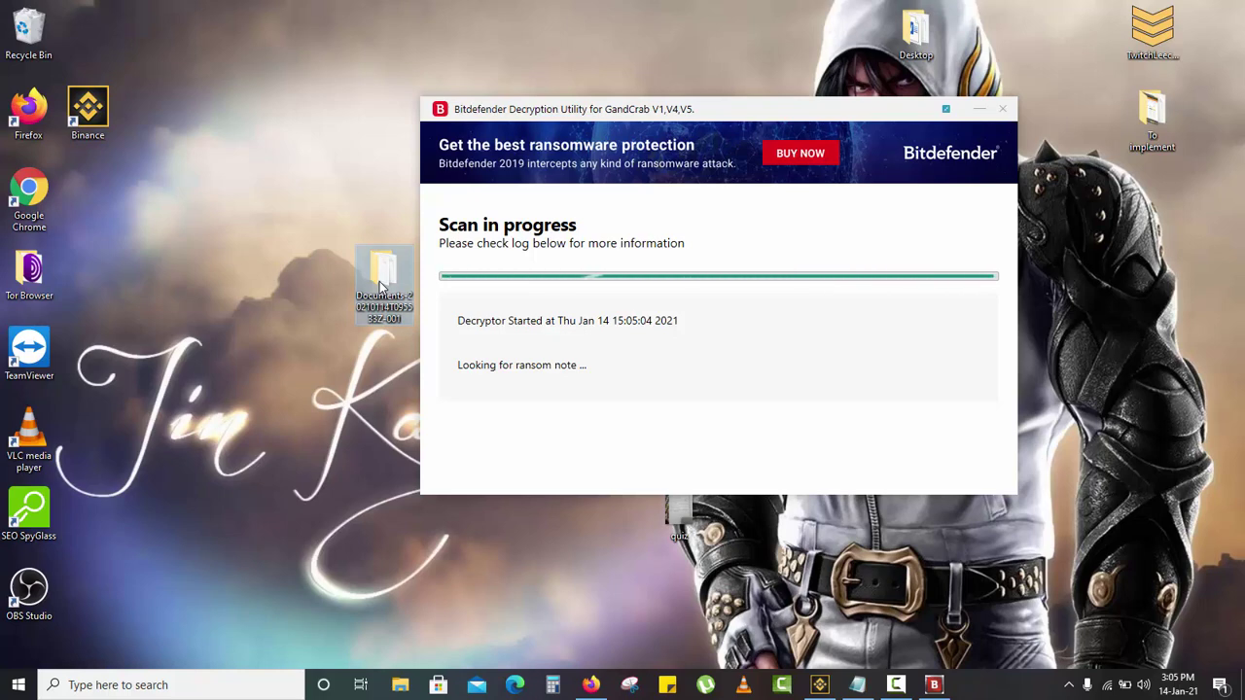
- Bring Binance forward, switch to the ALPHAUSDT Perpetual market, then minimize it
left_click(819, 685)
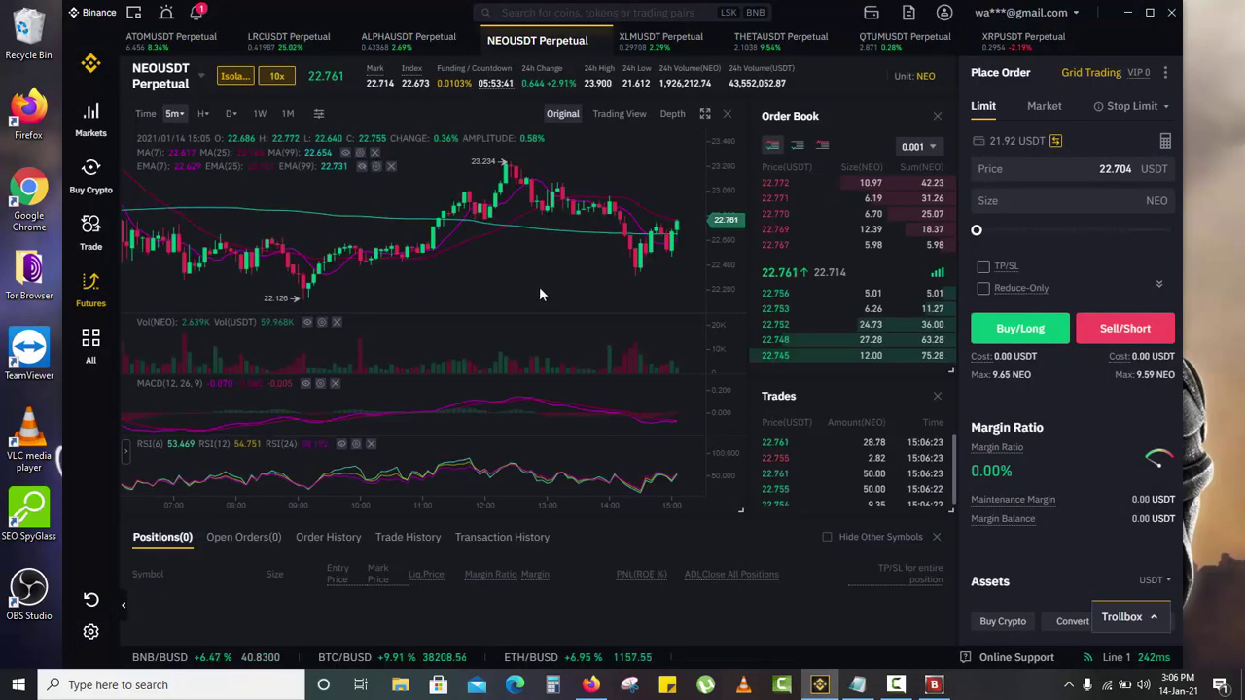
scroll(543, 283, "down", 2)
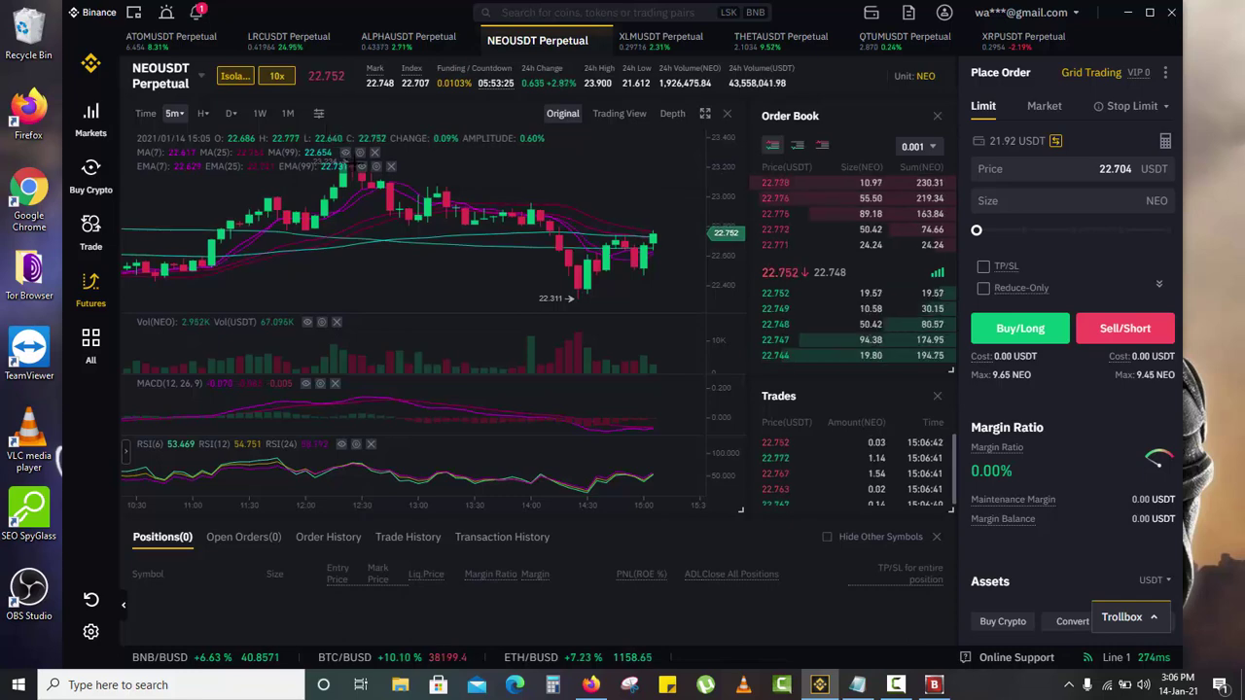
left_click(412, 41)
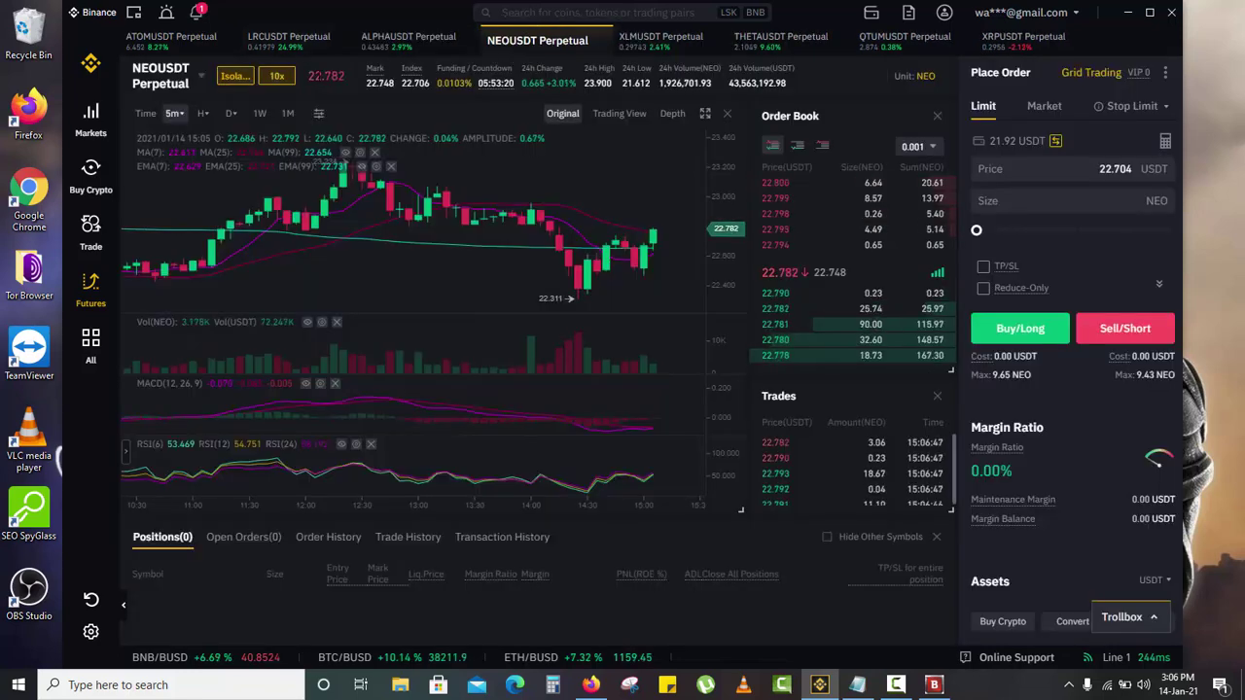
left_click(416, 39)
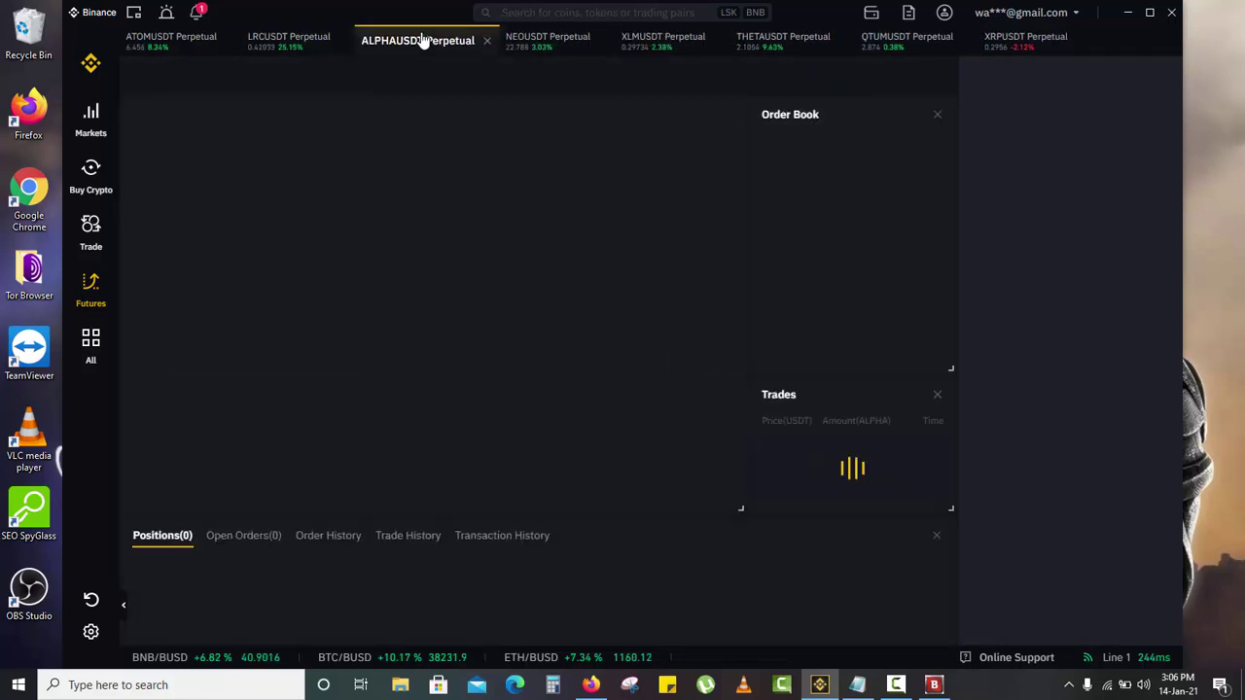
left_click(1129, 14)
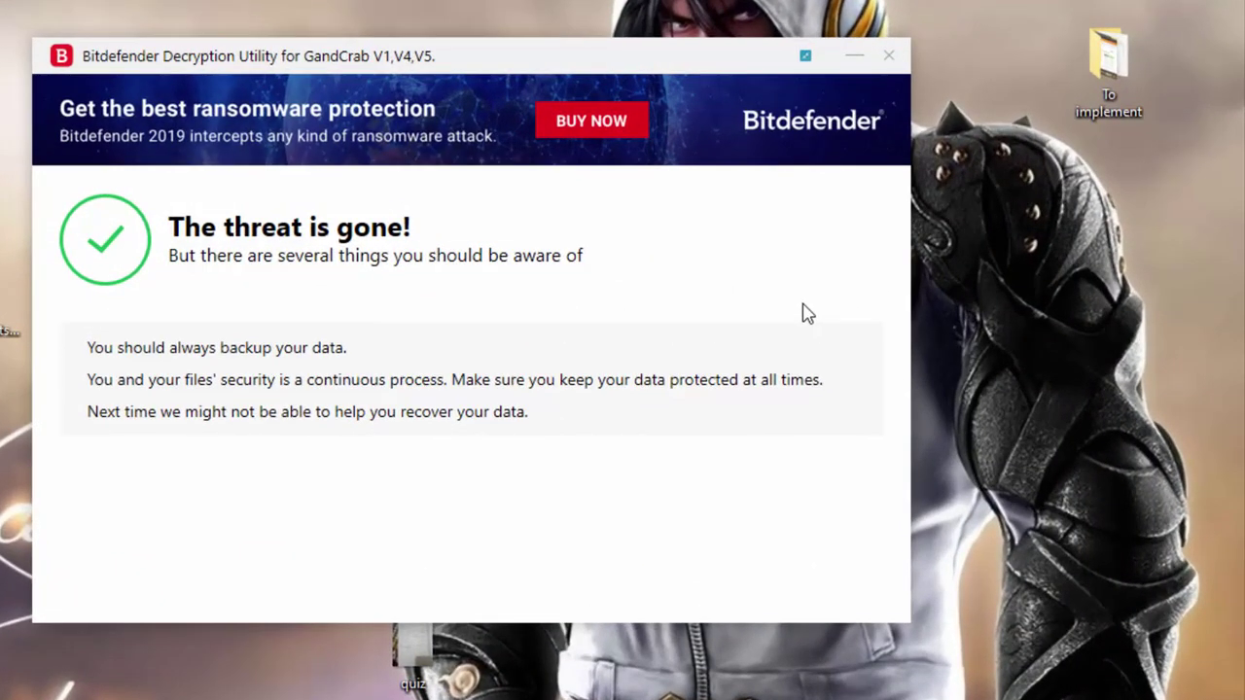
- Close the Bitdefender Decryption Utility window after its 'The threat is gone!' report
left_click(887, 56)
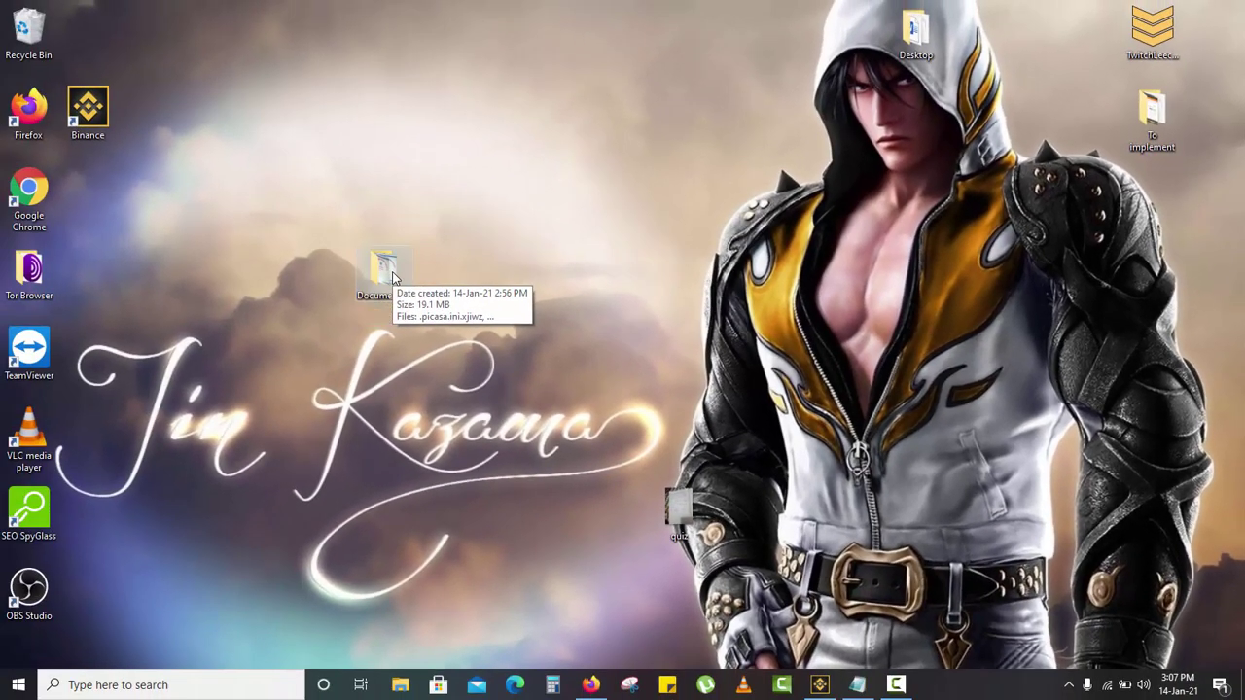
- Open the decrypted Documents folder, view the restored 18740712 JPG in Photos, then close it
double_click(385, 267)
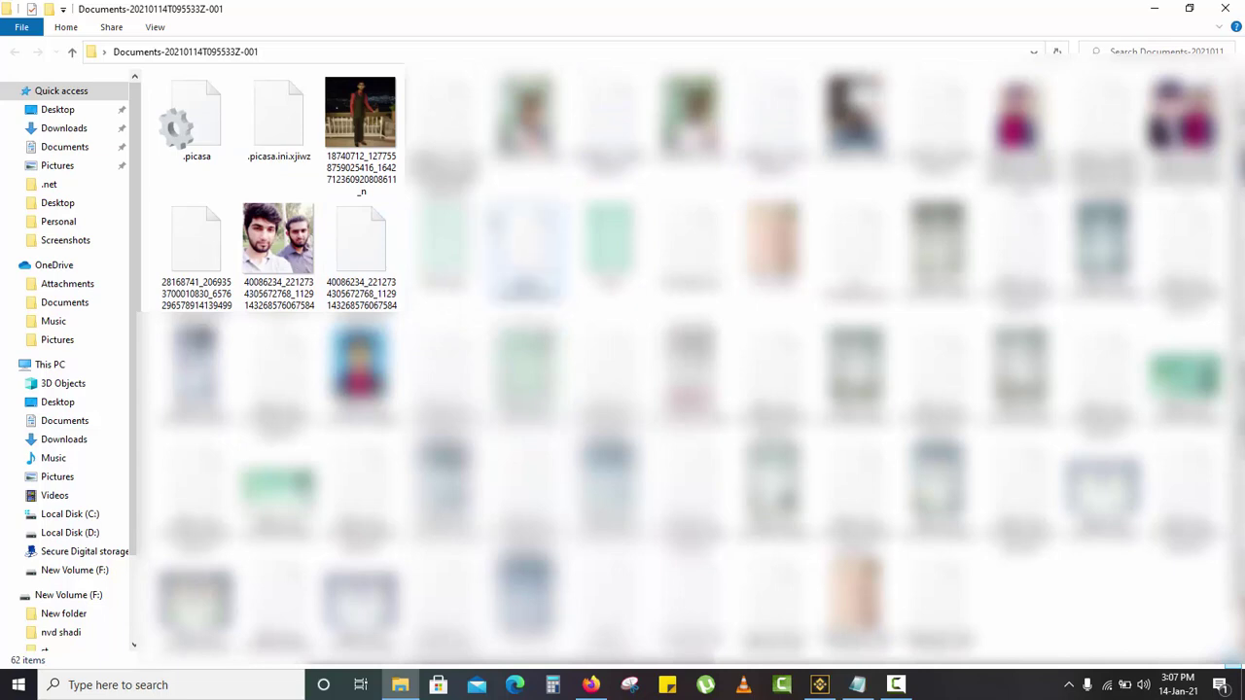
left_click(377, 151)
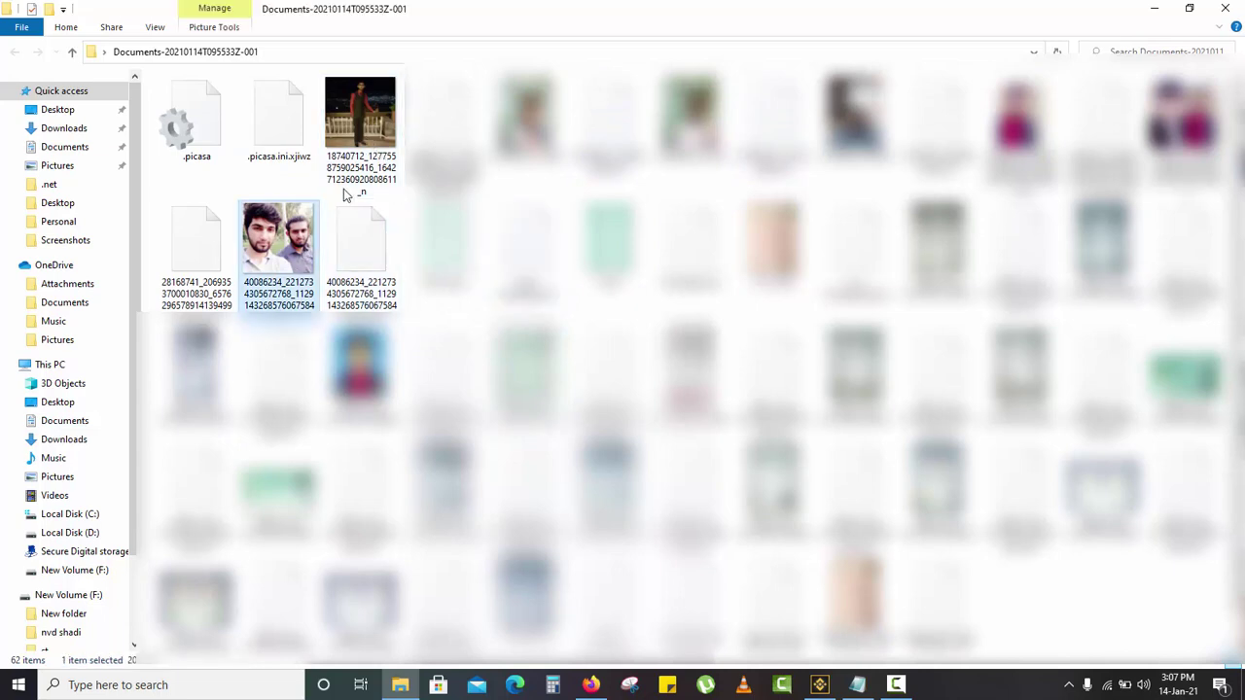
double_click(362, 129)
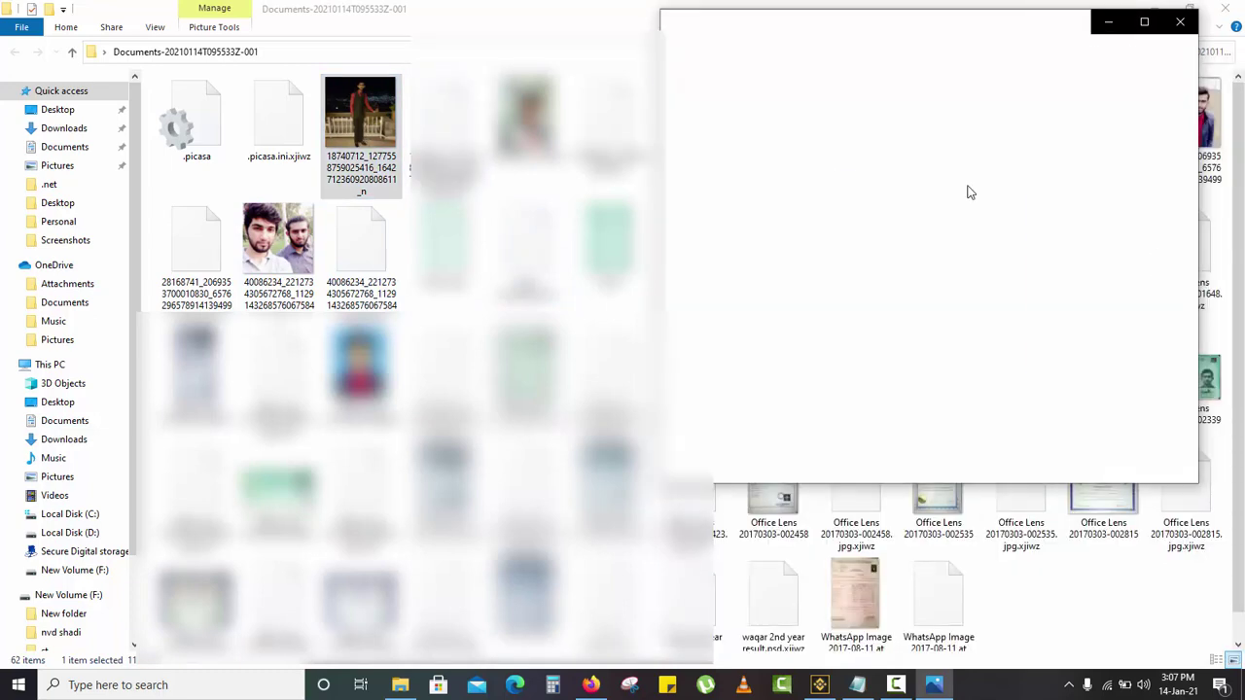
left_click(1180, 22)
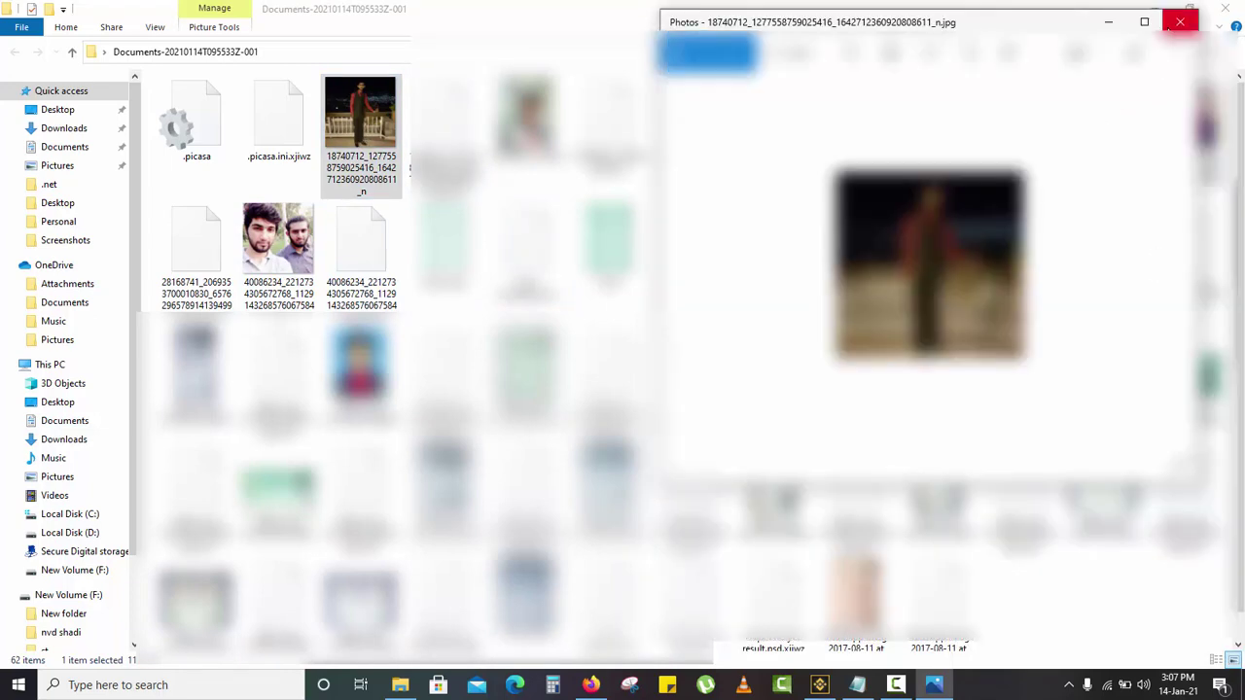